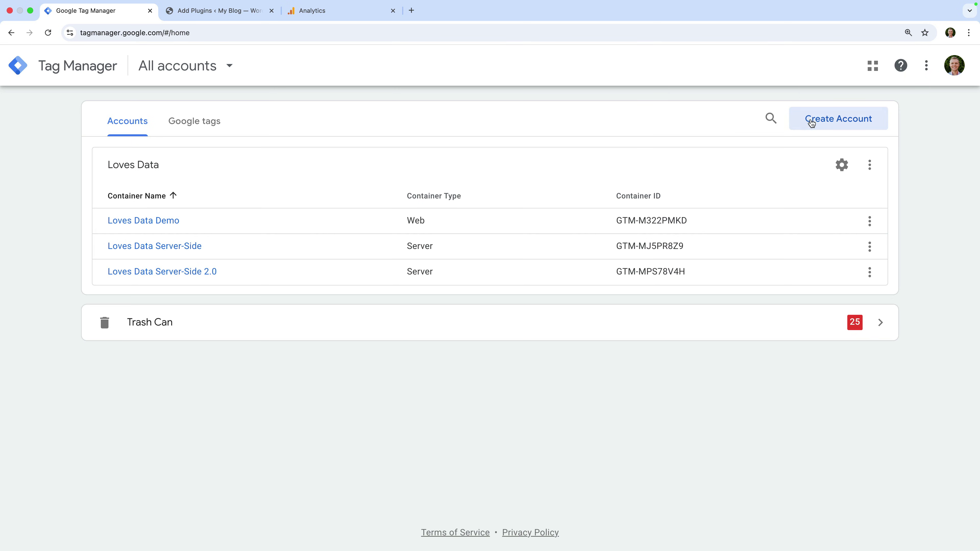
Step: Start a new Tag Manager account named "Loves Data Demo" with Australia as its country
left_click(837, 126)
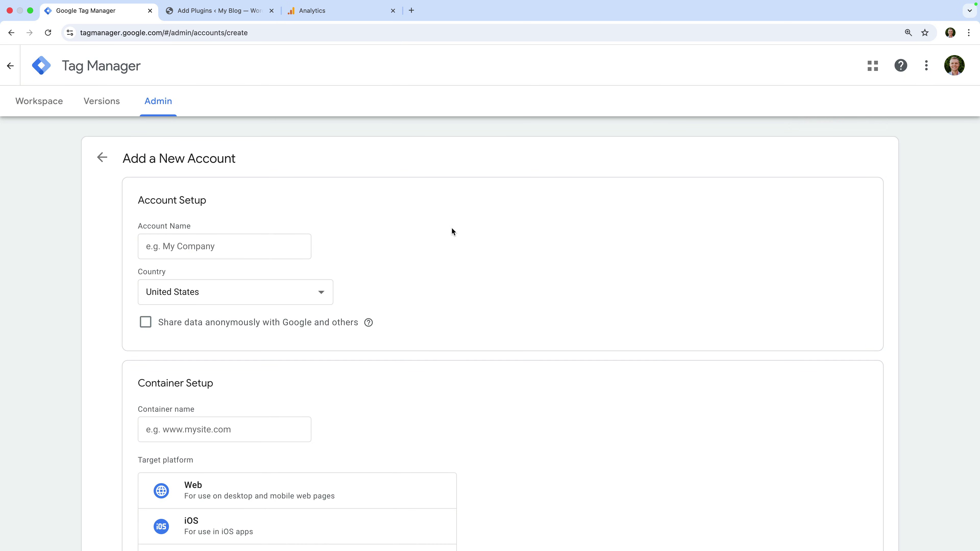
left_click(296, 246)
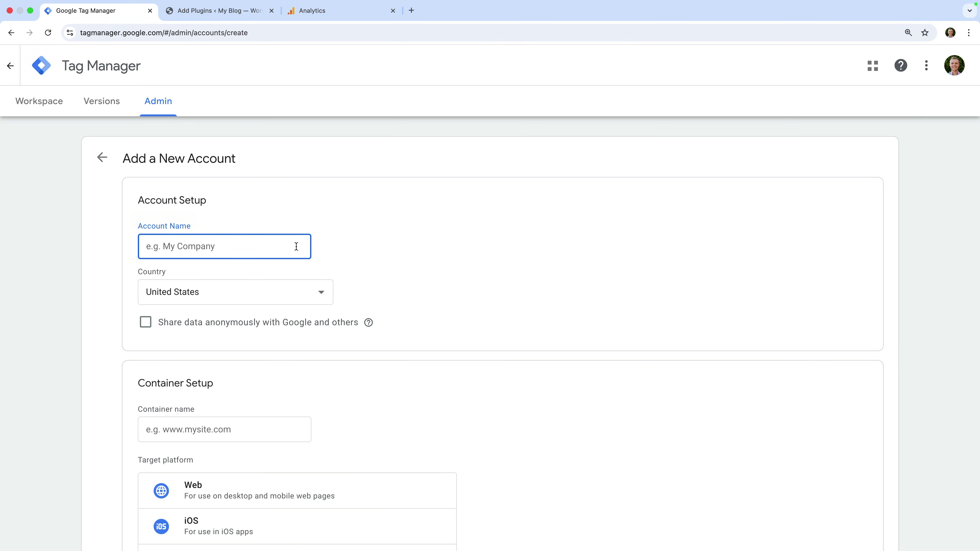
type("Loves Data Demo")
left_click(369, 257)
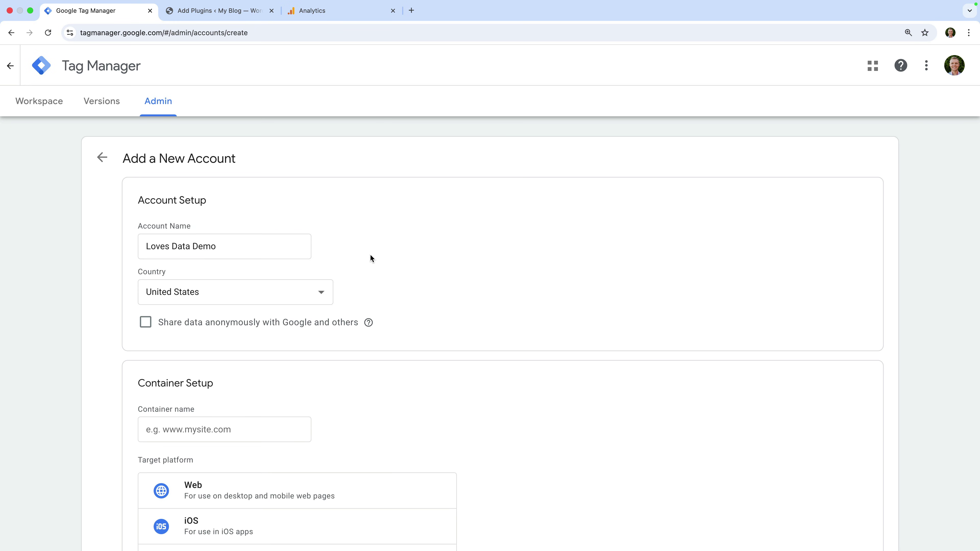
left_click(284, 293)
type("aus")
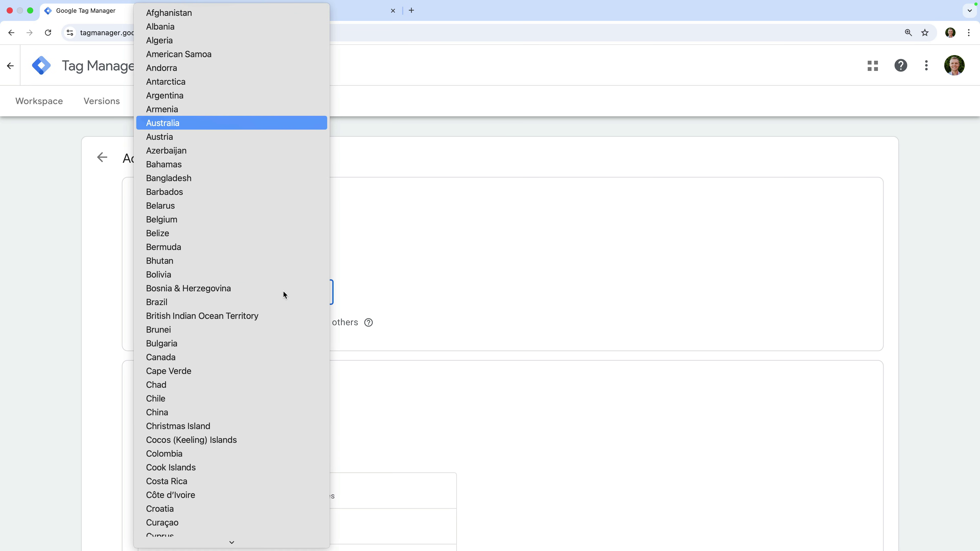
key("Return")
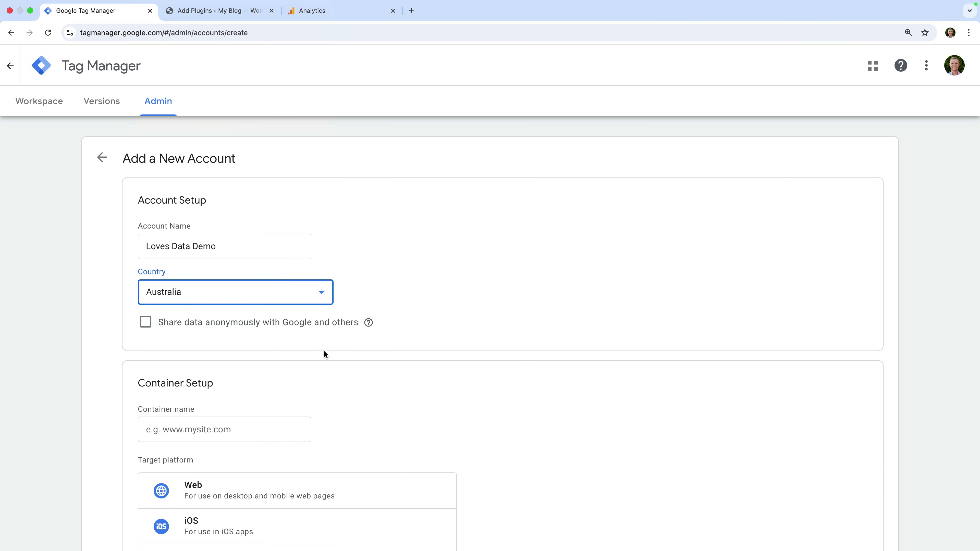
Step: Name the new account's container "Loves Data Demo" and choose Web as its target platform
scroll(324, 354, "down", 5)
left_click(264, 276)
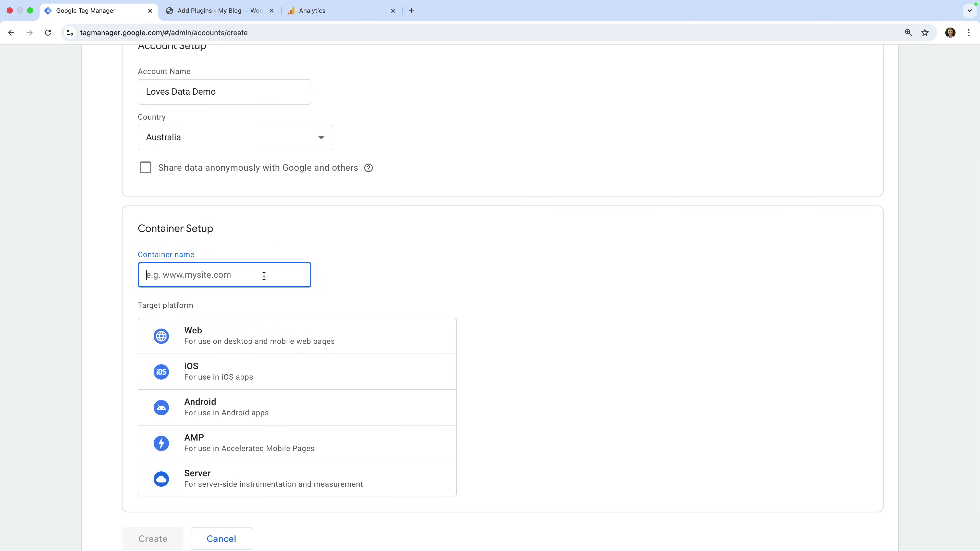
type("Loves Data Demo")
left_click(277, 298)
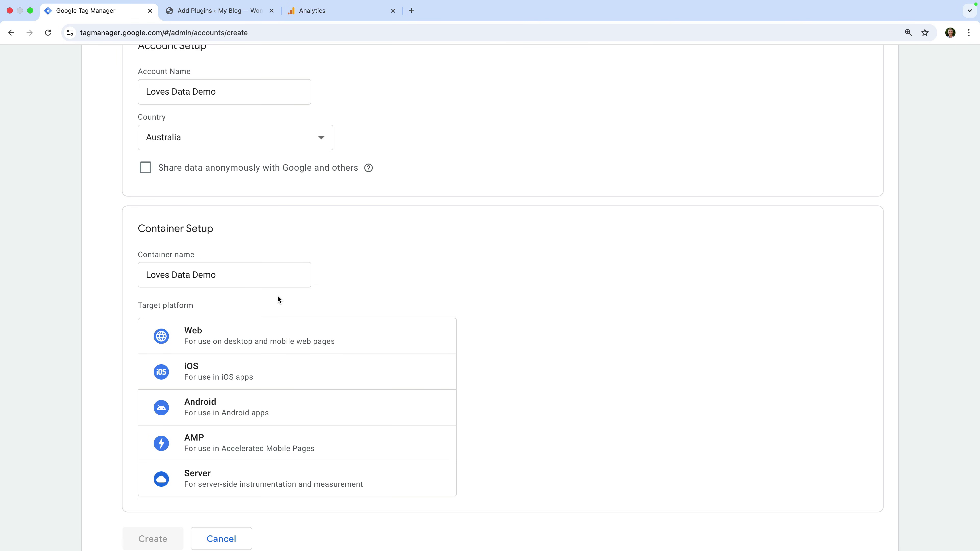
scroll(277, 299, "down", 2)
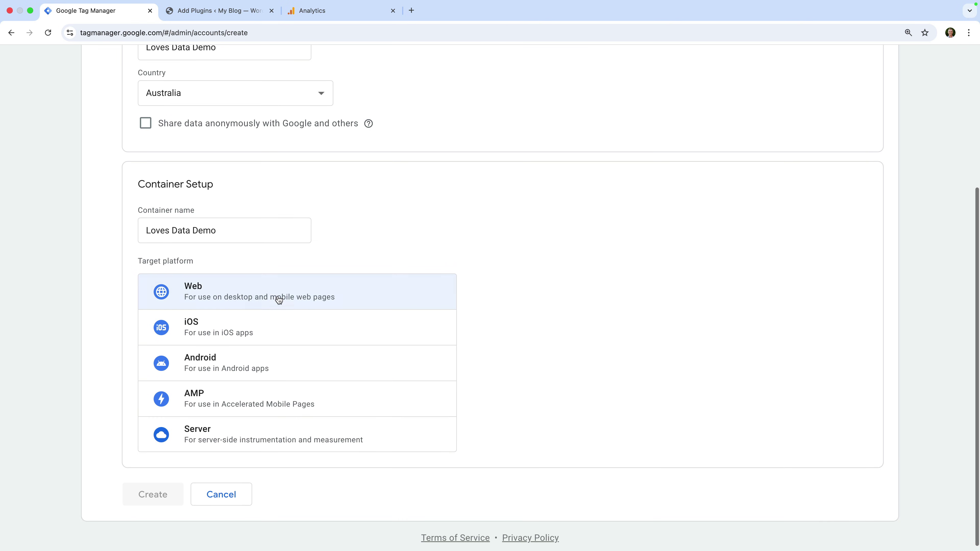
left_click(230, 295)
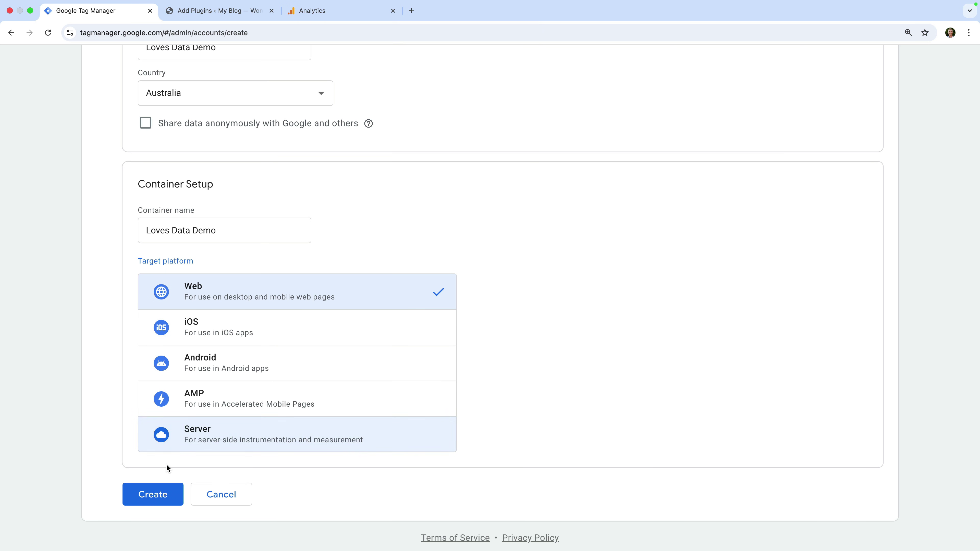
Step: Create the account, accepting the Terms of Service Agreement and the GDPR Data Processing Terms
left_click(156, 501)
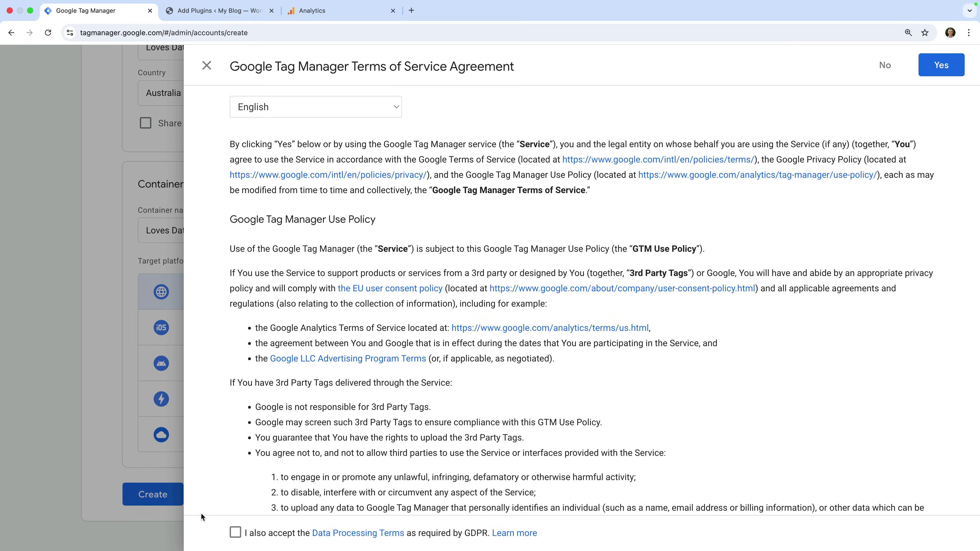
left_click(234, 534)
left_click(931, 65)
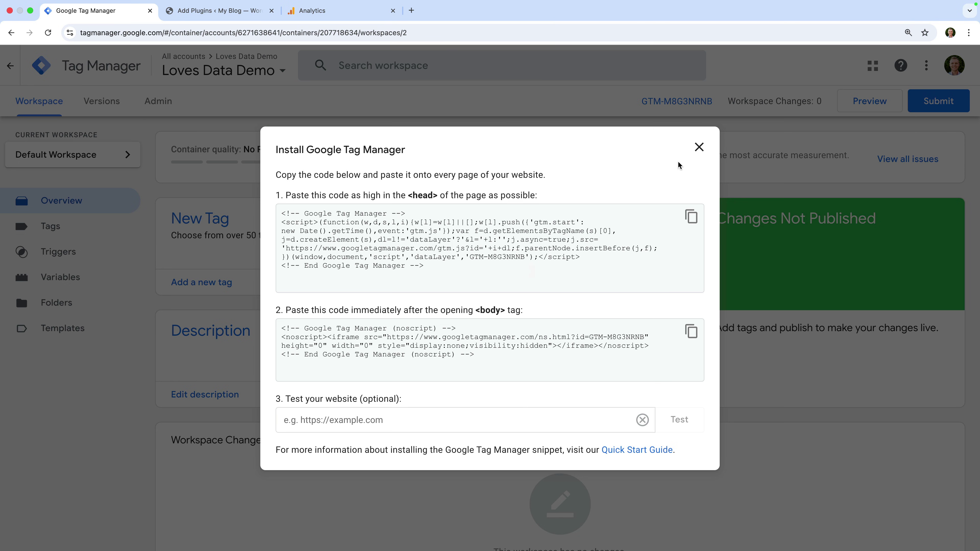
Step: Dismiss the Google Tag Manager installation instructions and copy the new container's ID
left_click(699, 146)
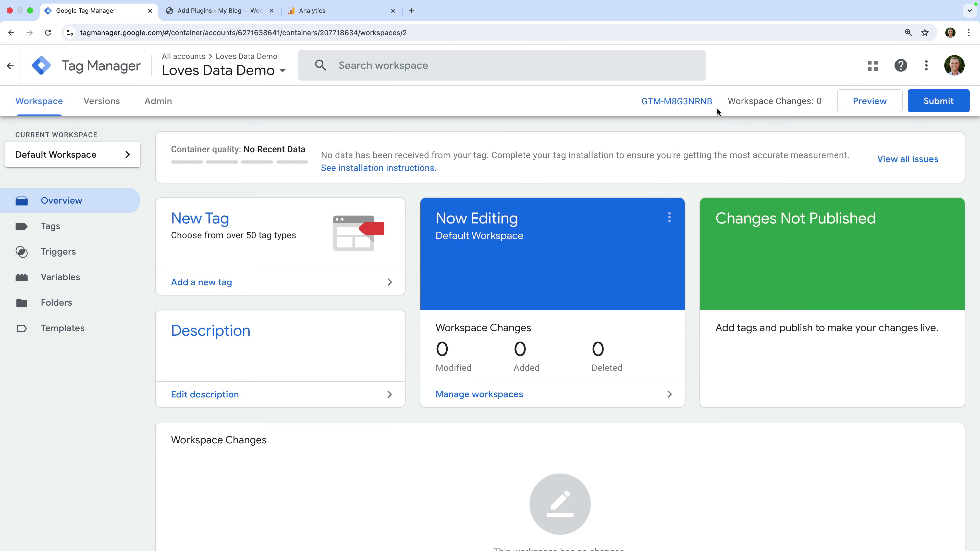
left_click_drag(714, 101, 638, 101)
key("super+c")
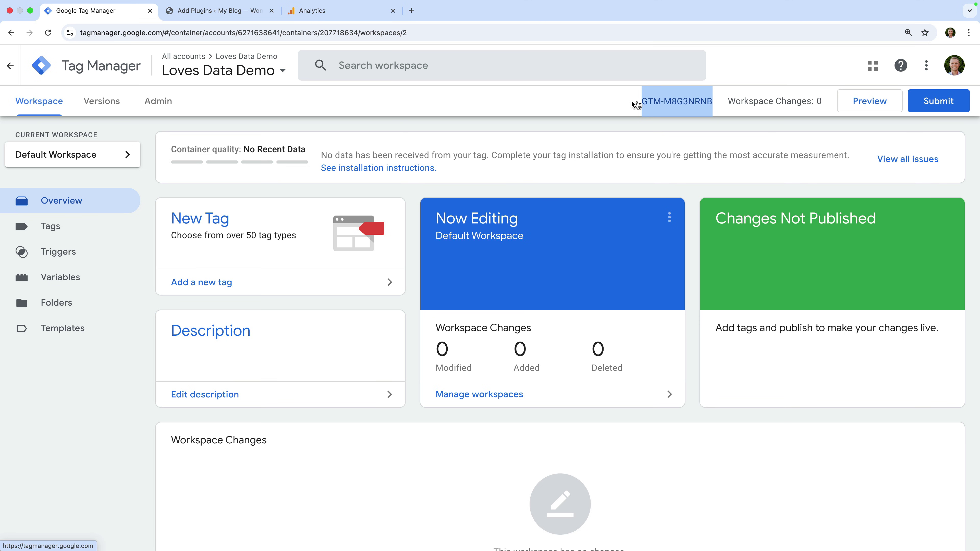
Step: Switch to the WordPress admin and install and activate the GTM4WP plugin
left_click(232, 11)
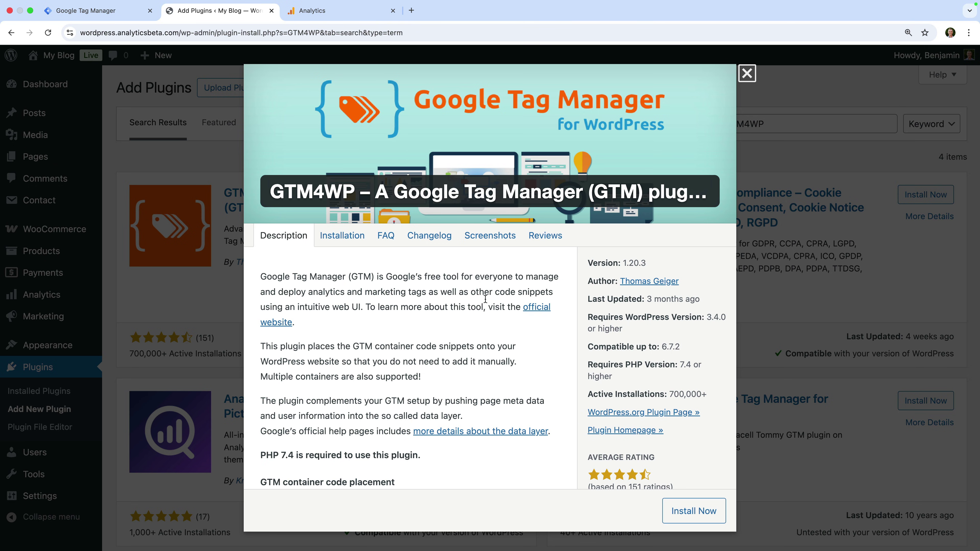
left_click(689, 515)
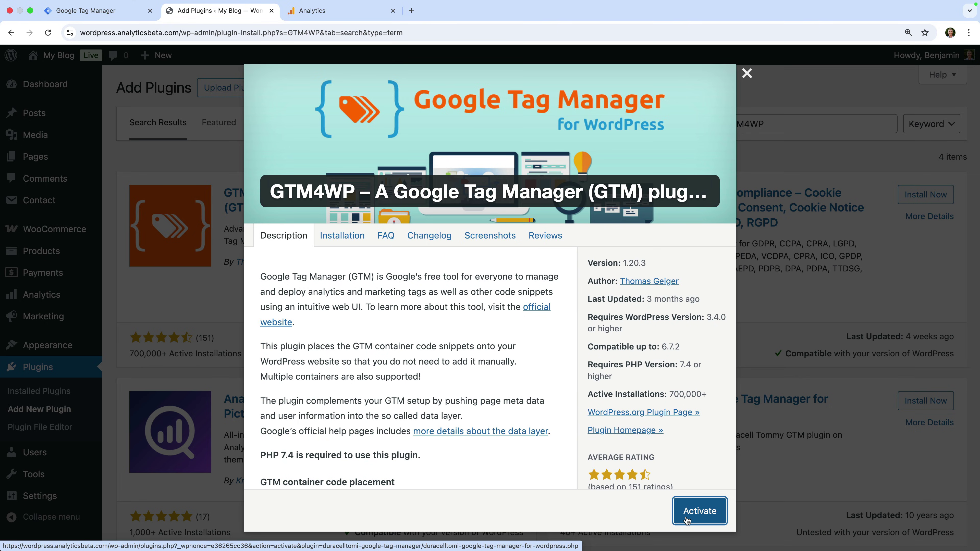
left_click(690, 520)
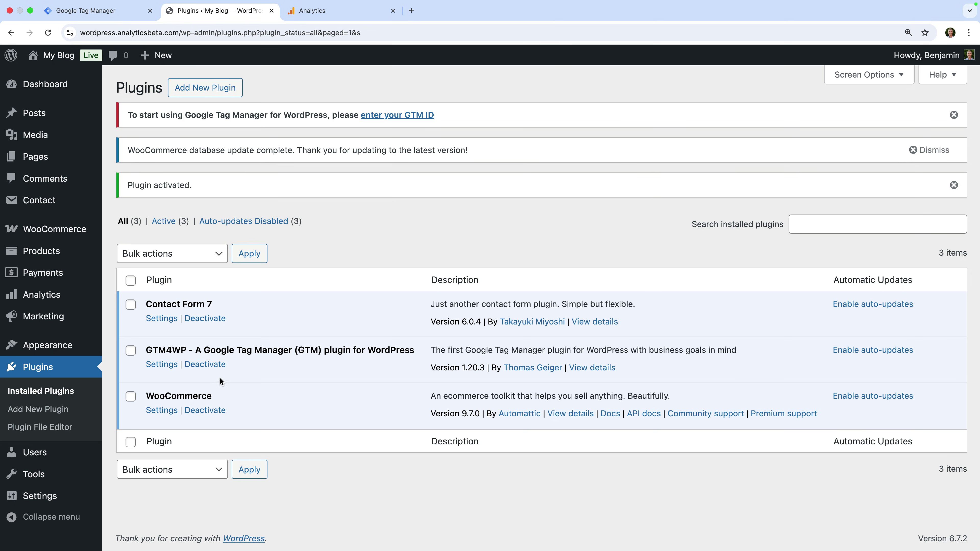
Step: In the GTM4WP plugin settings, enter the copied container ID as Google Tag Manager ID, set the container code to On, and save
left_click(166, 369)
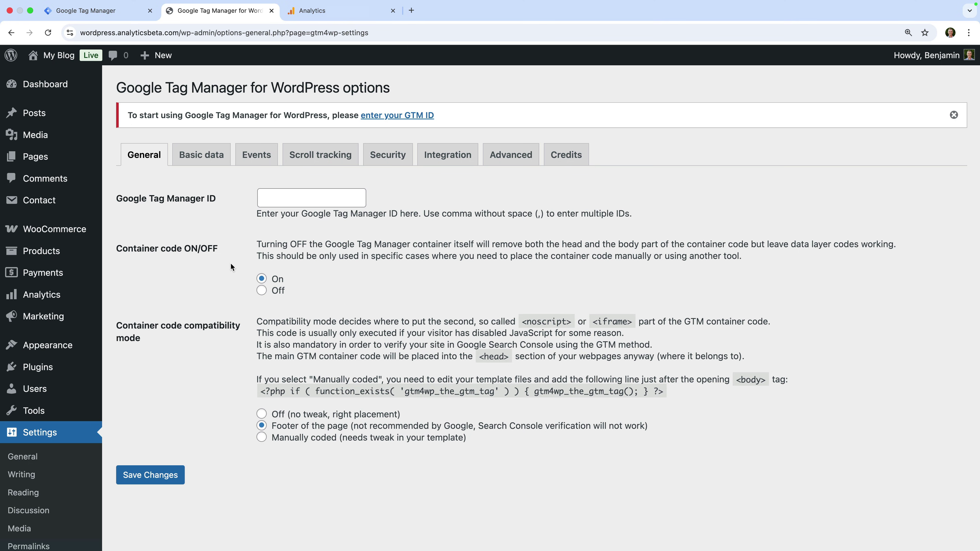
left_click(292, 190)
key("super+v")
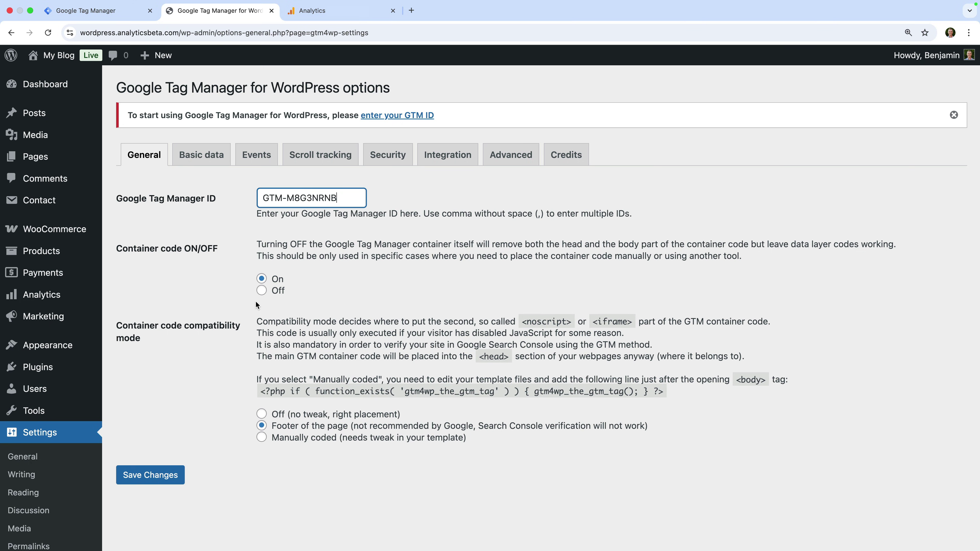
left_click(177, 482)
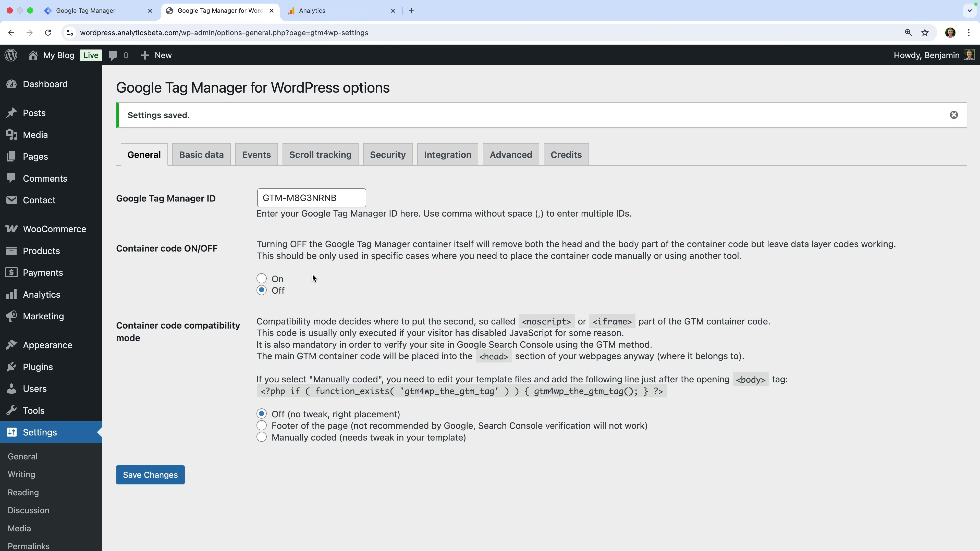
left_click(262, 281)
left_click(159, 472)
Step: Switch back to Tag Manager and create a tag named "Google Tag | GA4 | Page View" with the Google Tag type
left_click(90, 15)
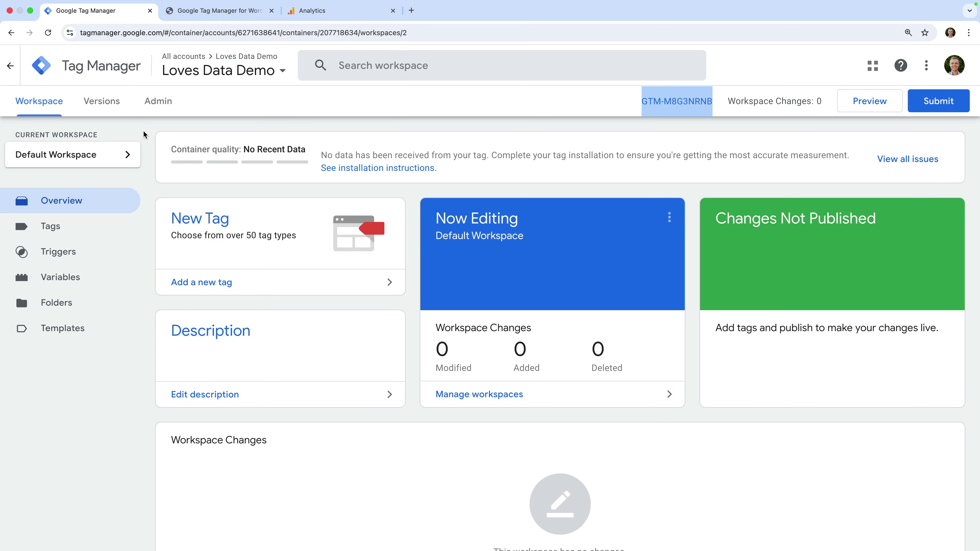
left_click(230, 288)
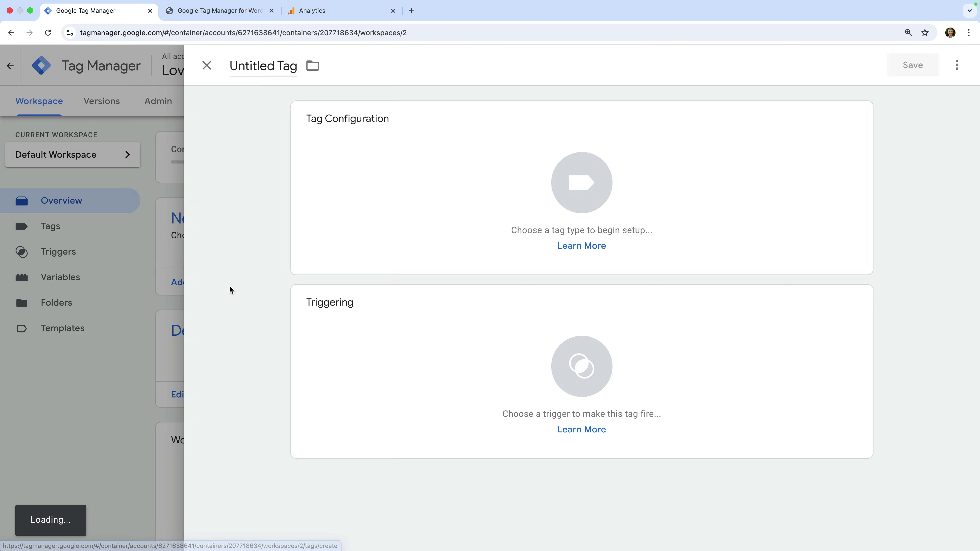
triple_click(281, 68)
type("Google")
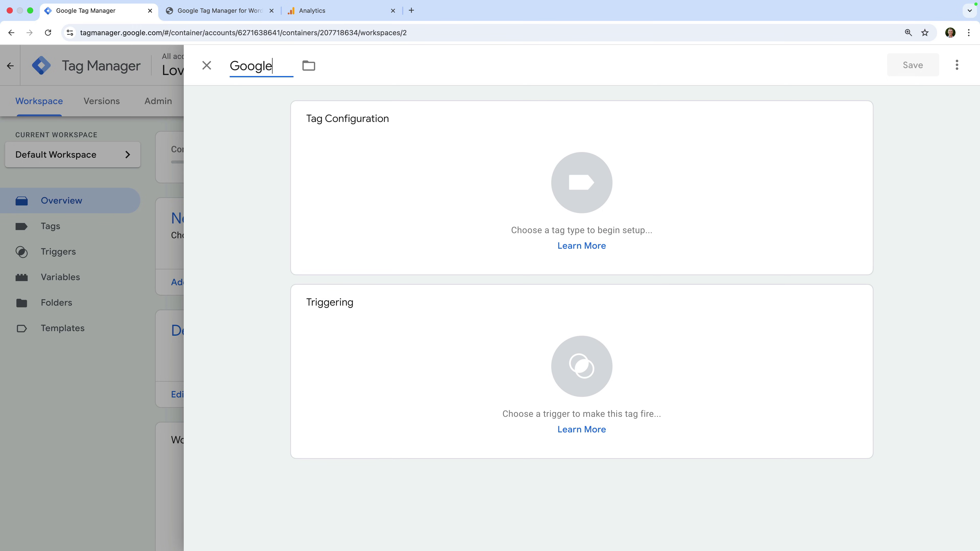
type(" Tag | GA")
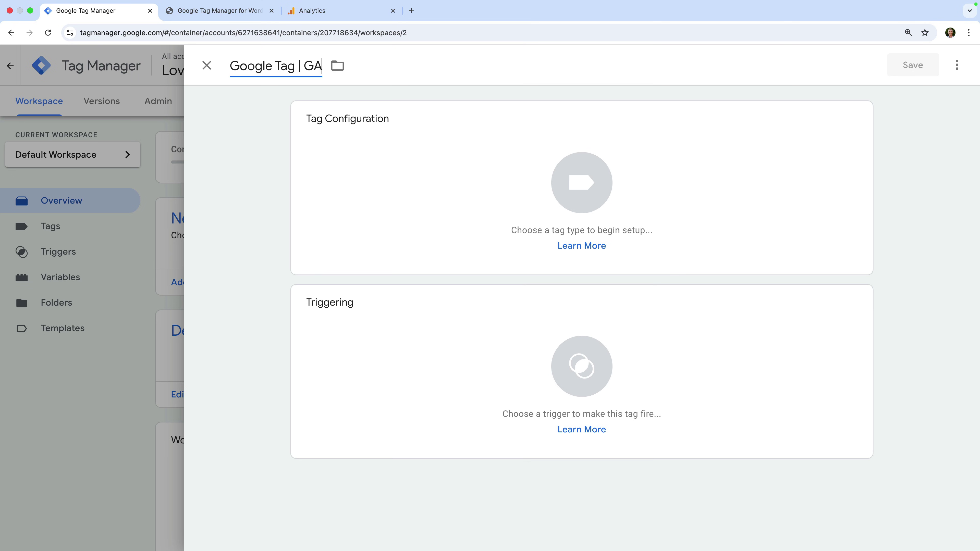
type("4 | Page View")
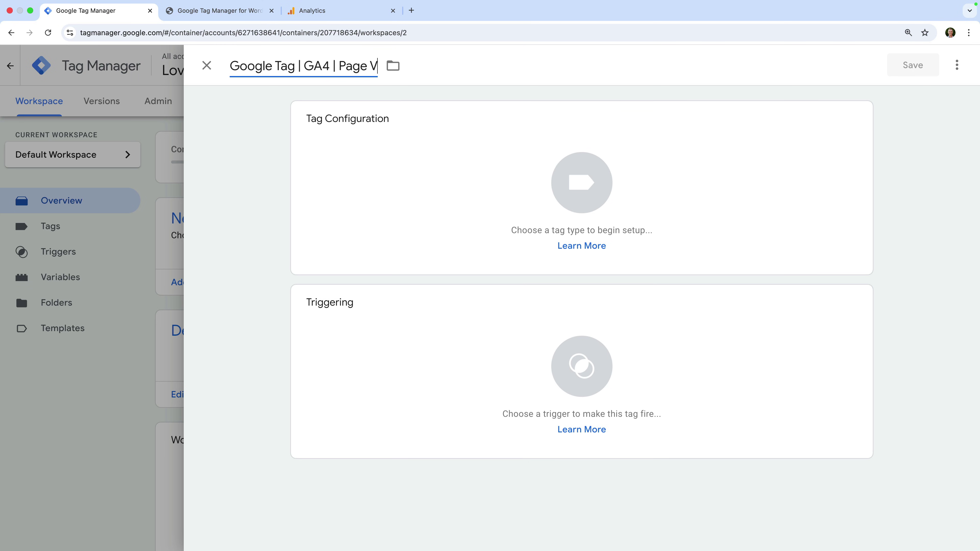
left_click(250, 98)
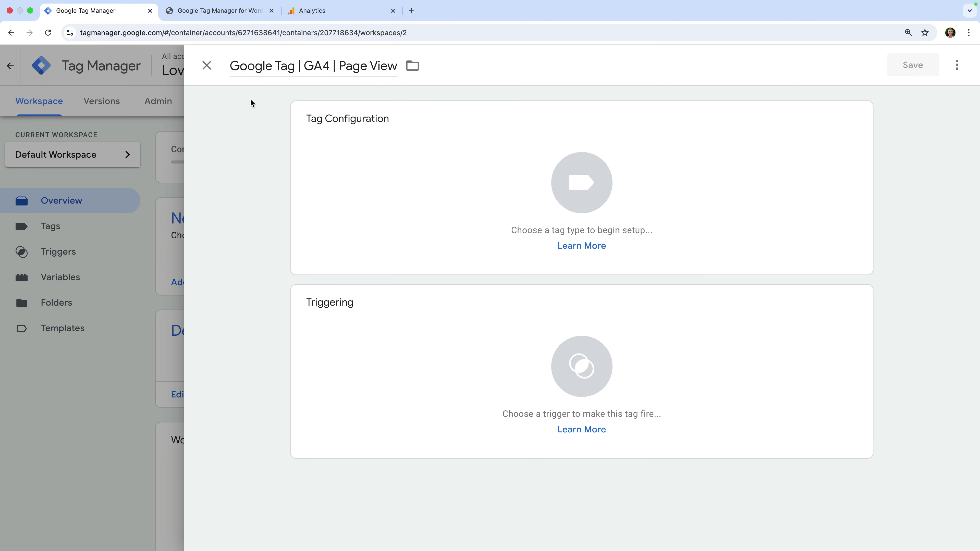
left_click(353, 135)
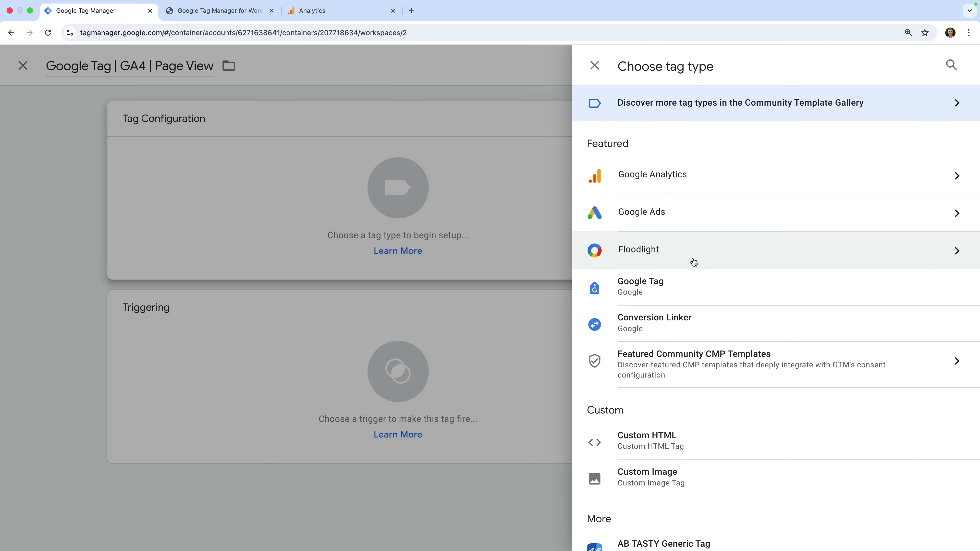
left_click(662, 294)
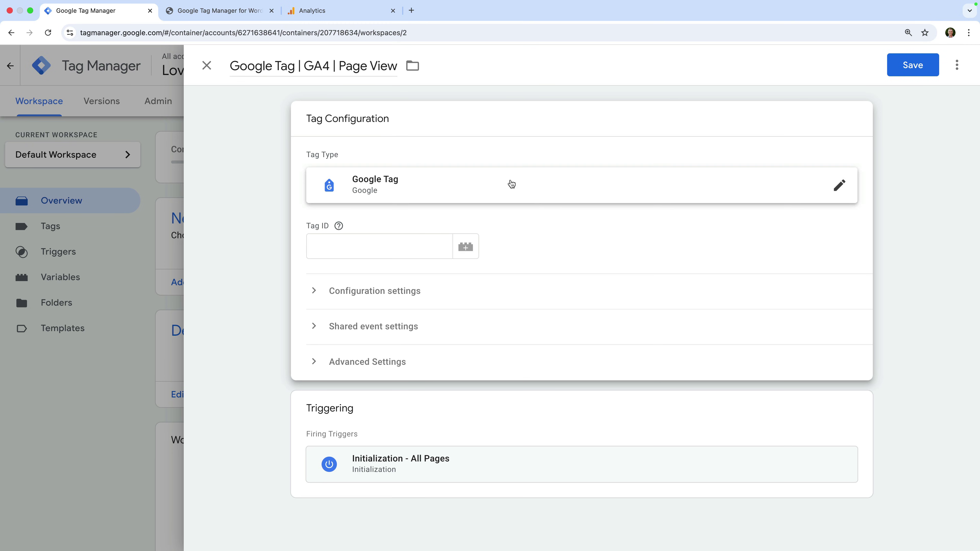
Step: Switch to Google Analytics and copy the measurement ID of the Loves Data Demo web data stream
left_click(345, 14)
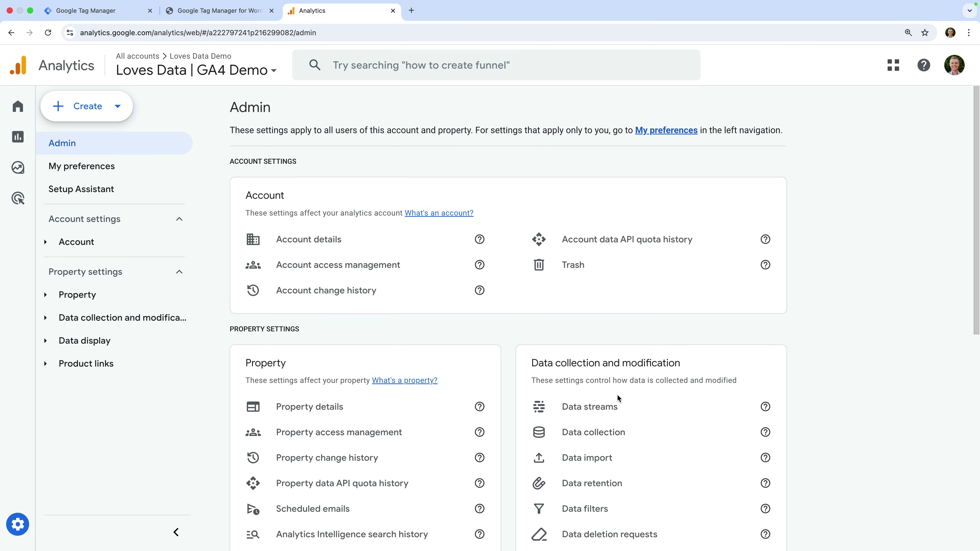
left_click(625, 406)
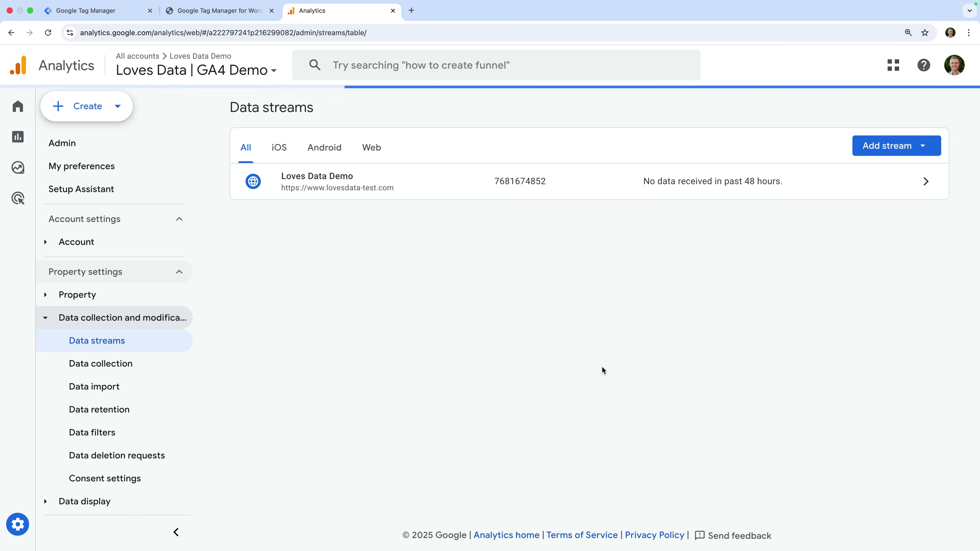
left_click(515, 188)
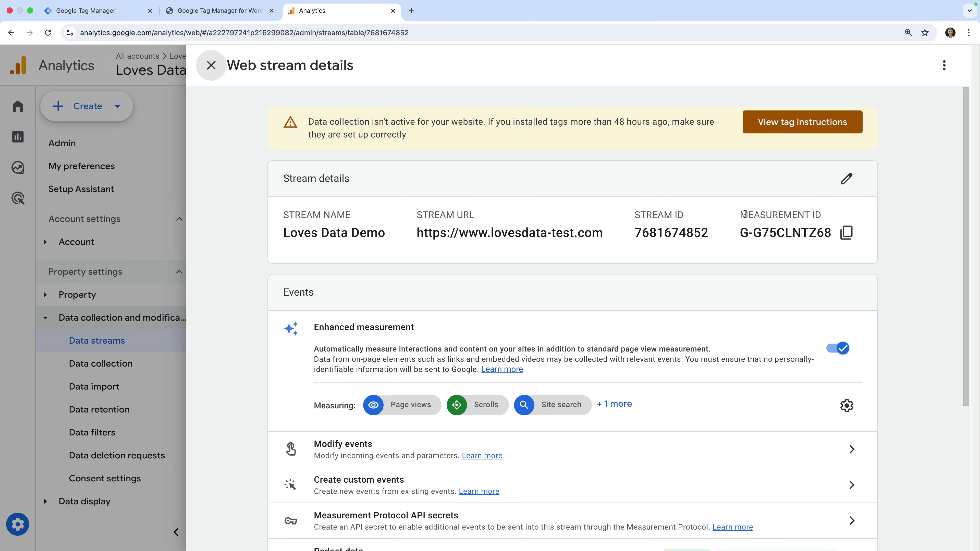
left_click(852, 240)
Step: Switch back to Tag Manager and start a new variable named "GA4 Measurement ID" for the Google Tag's Tag ID
left_click(118, 13)
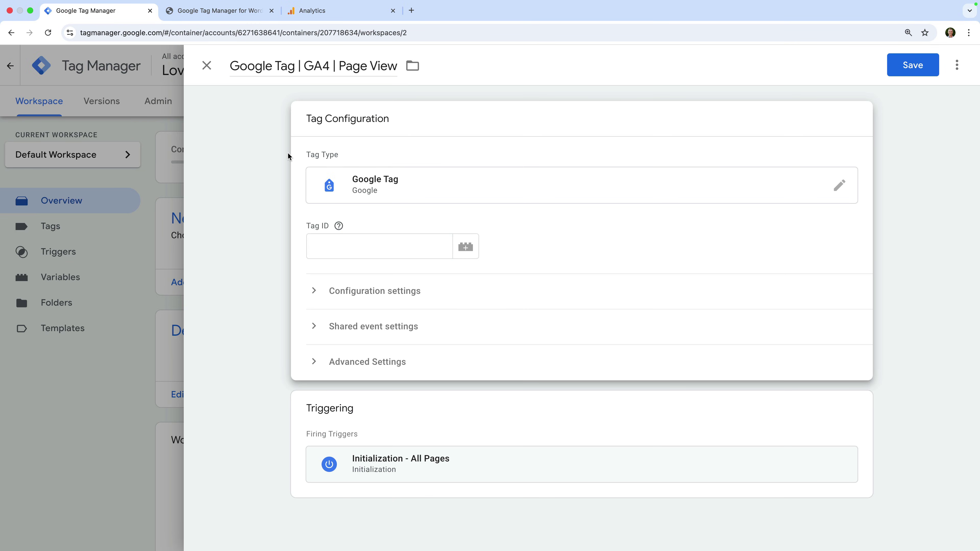
mouse_move(339, 226)
left_click(343, 247)
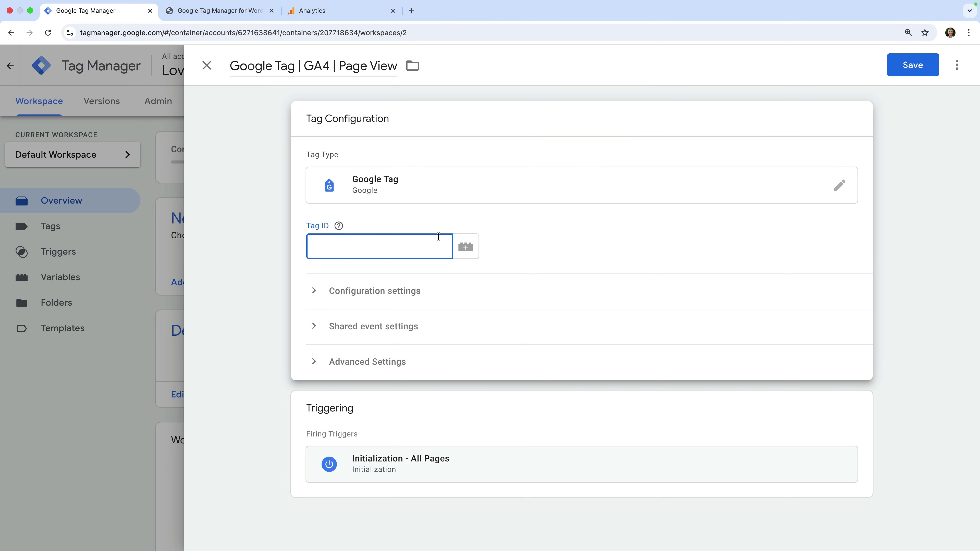
left_click(470, 254)
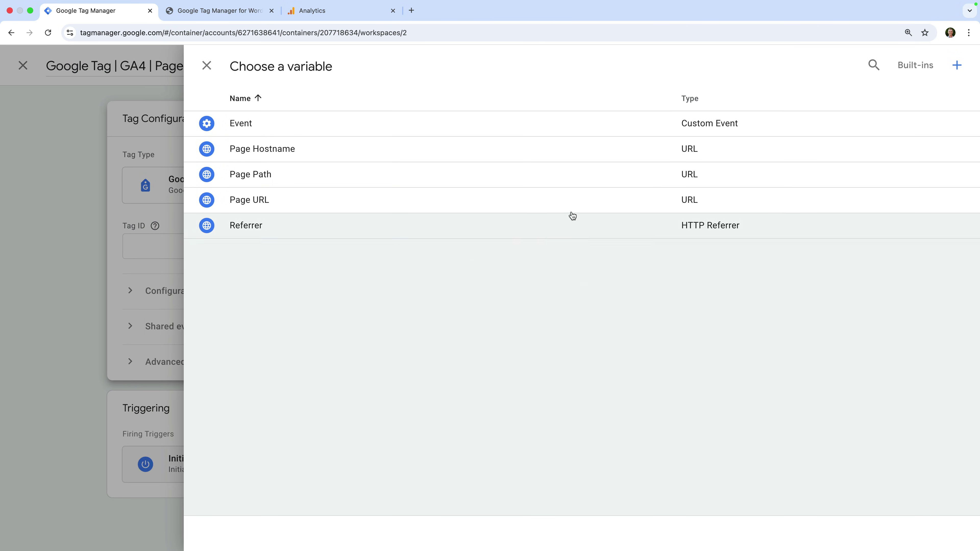
left_click(957, 65)
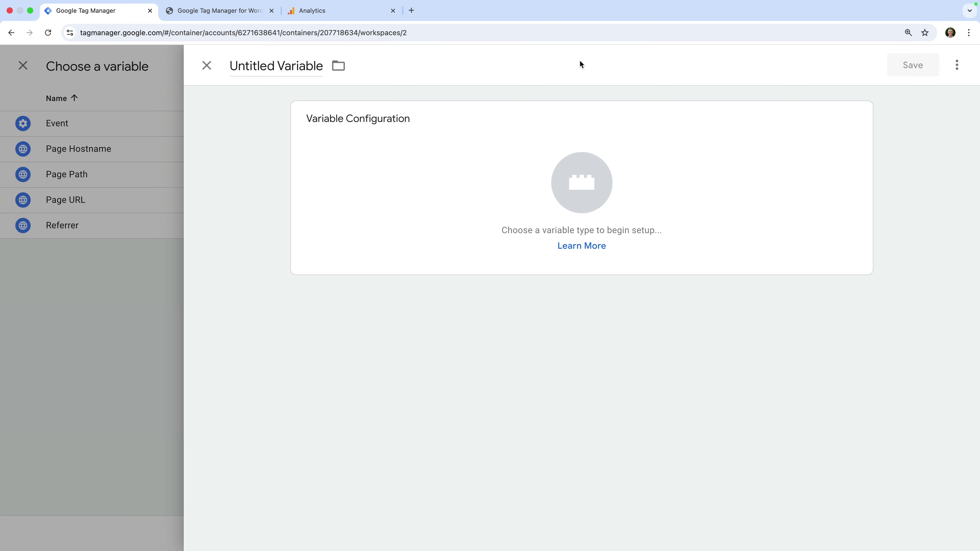
triple_click(303, 62)
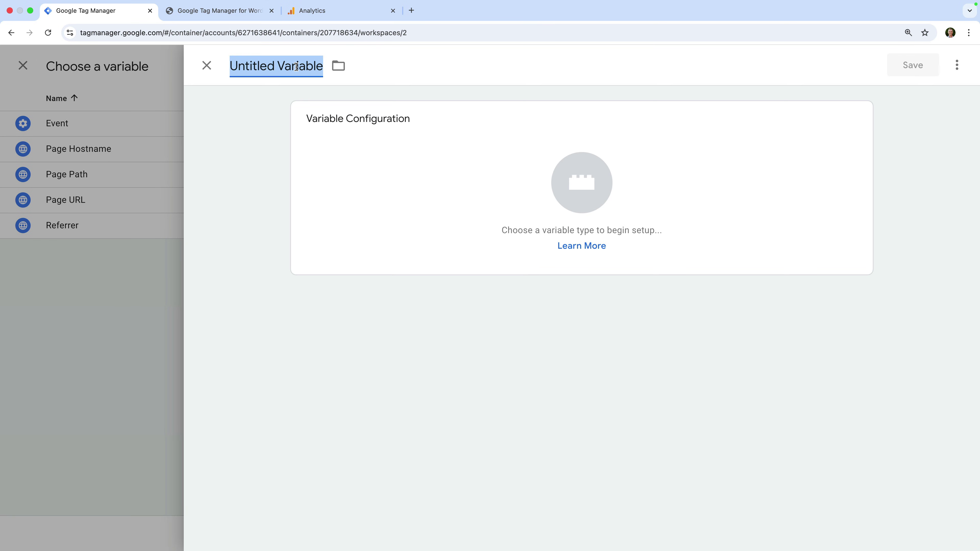
type("GA4 Meas")
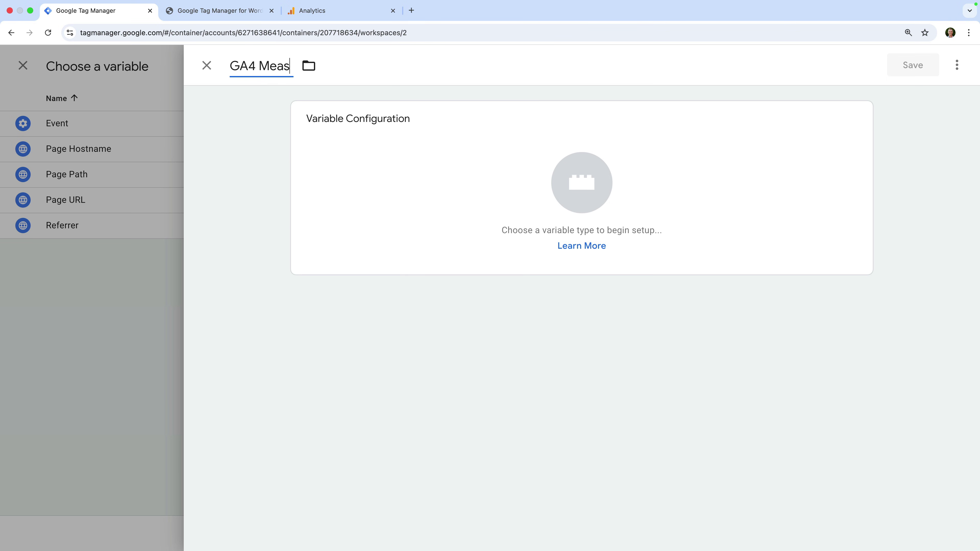
type("urement ID")
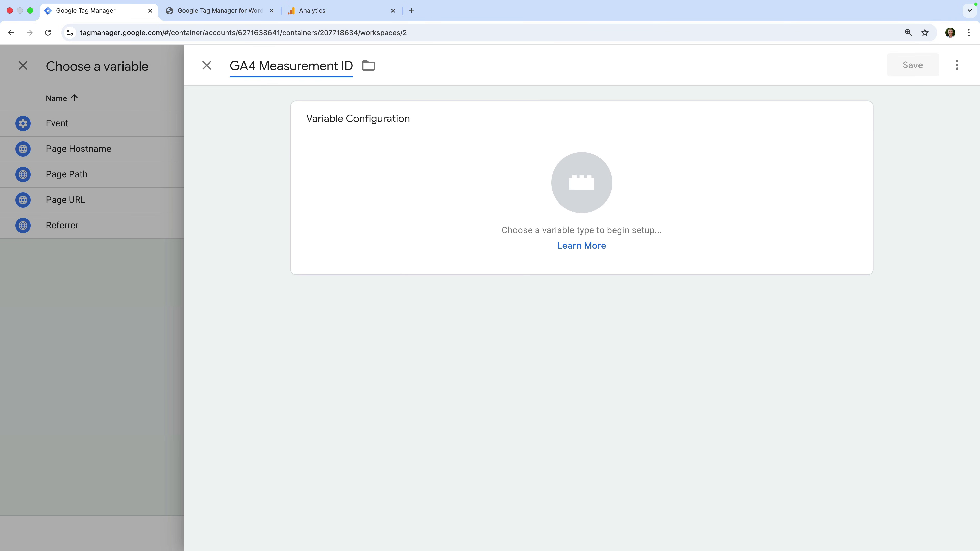
Step: Make the variable a Constant with the copied measurement ID as its value, and save both the variable and the tag
left_click(303, 147)
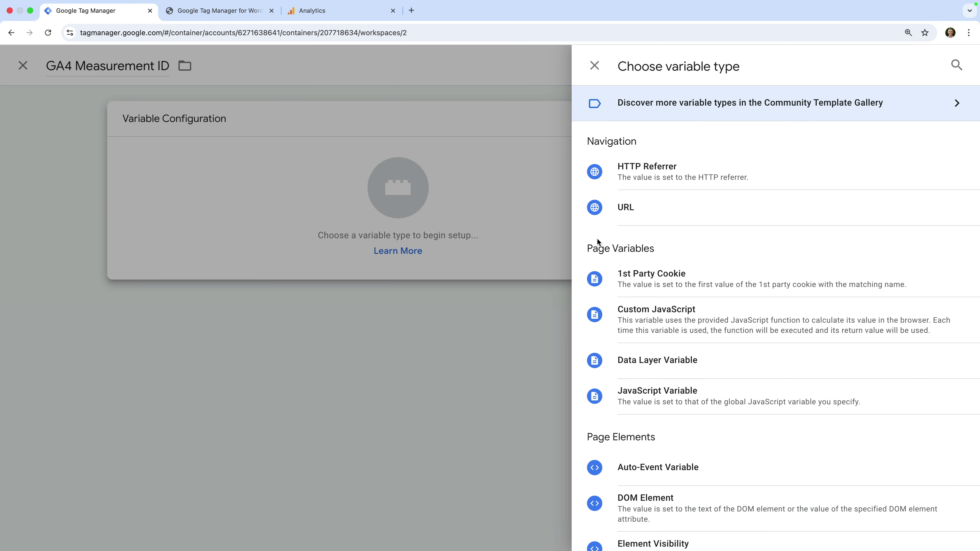
scroll(602, 239, "down", 6)
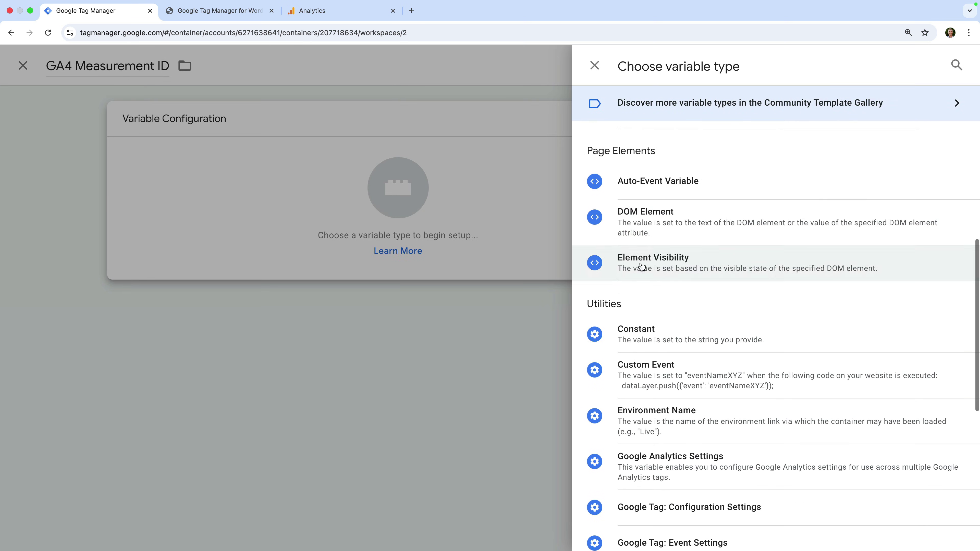
left_click(682, 333)
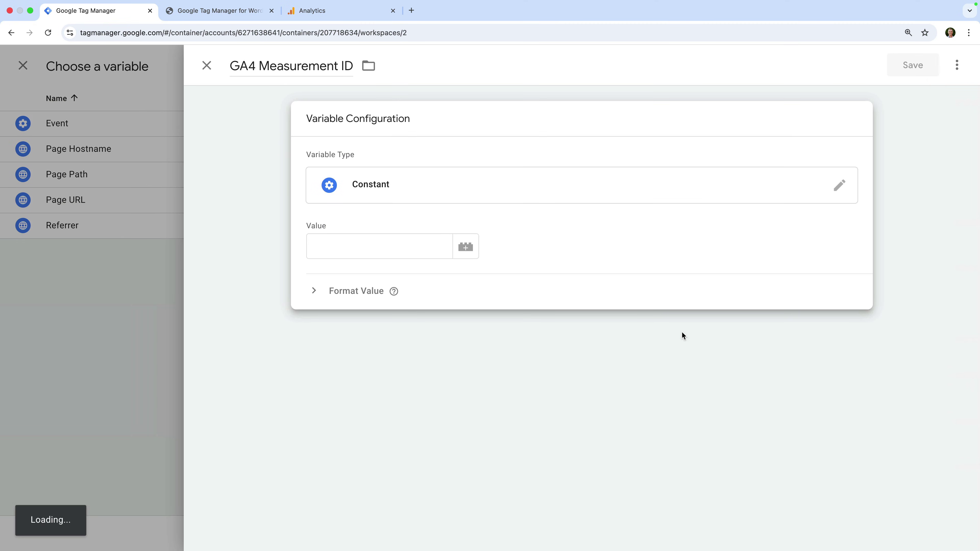
left_click(433, 249)
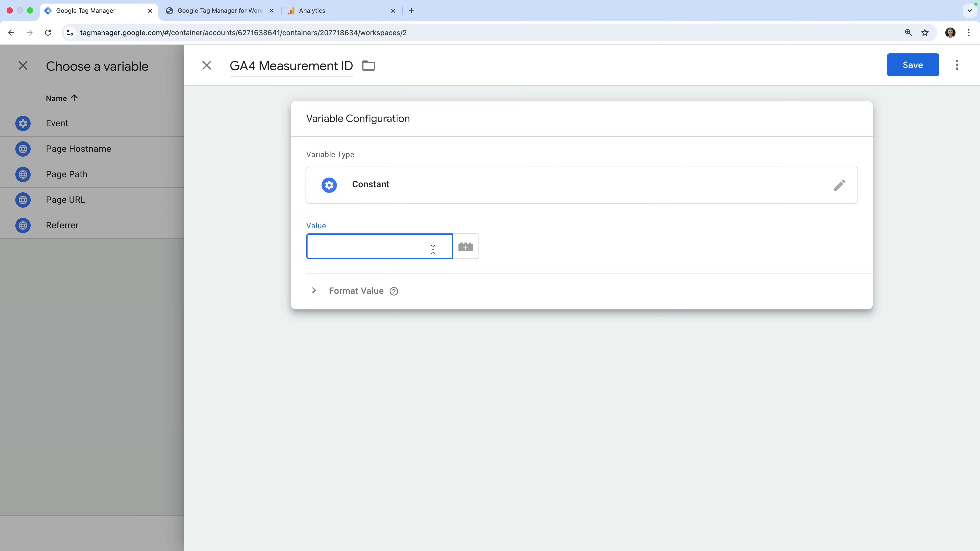
key("super+v")
left_click(912, 62)
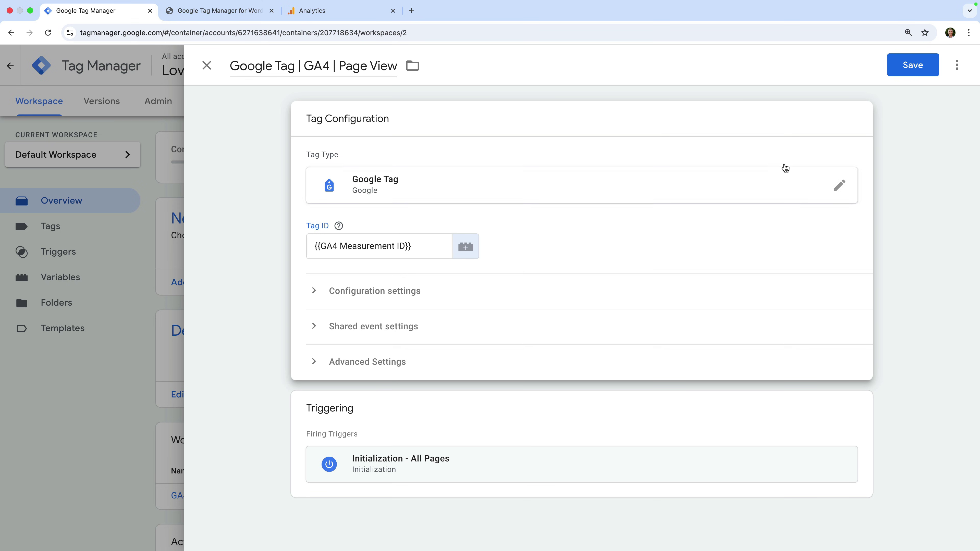
left_click(902, 67)
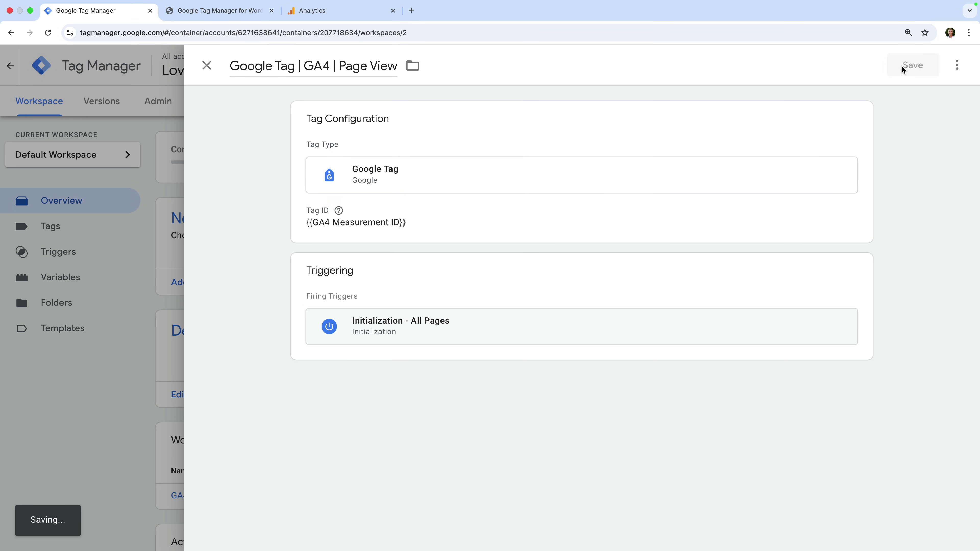